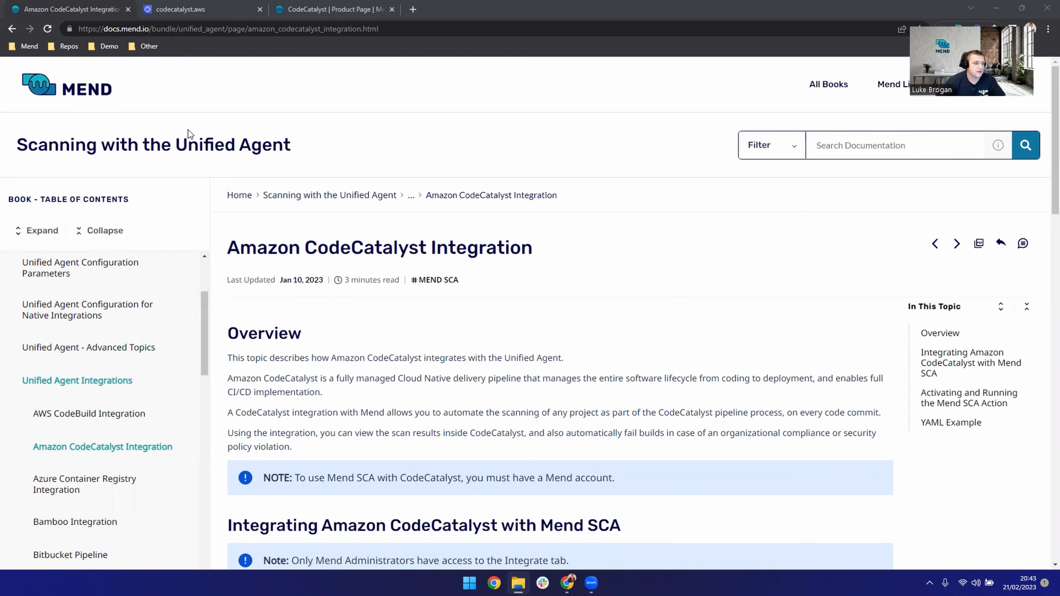
Switch to Amazon CodeCatalyst and open the WebGoat project's Build-and-Scan workflow for editing in the visual editor
left_click(210, 12)
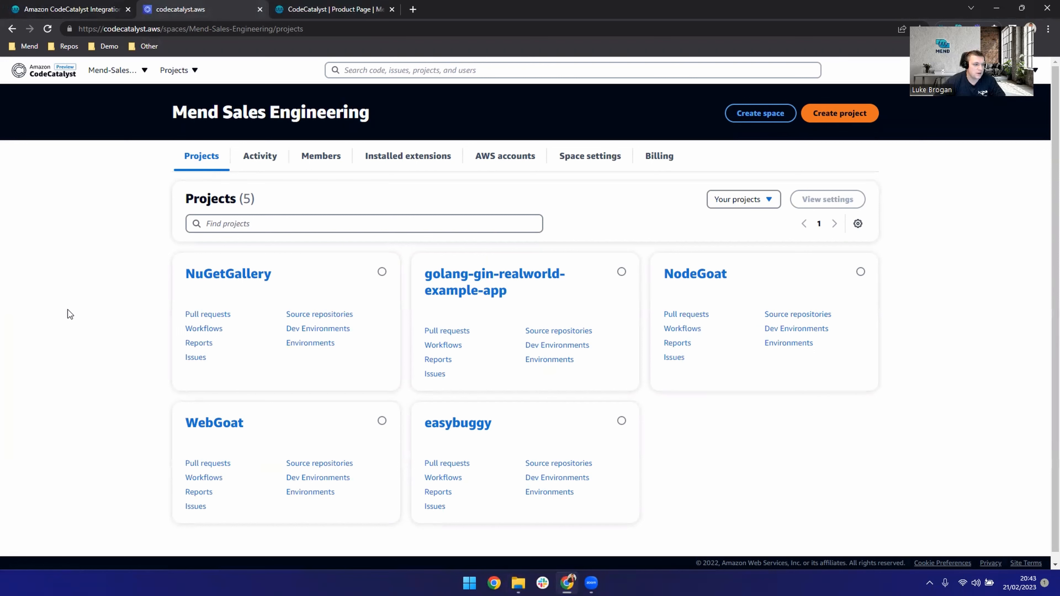
left_click(217, 426)
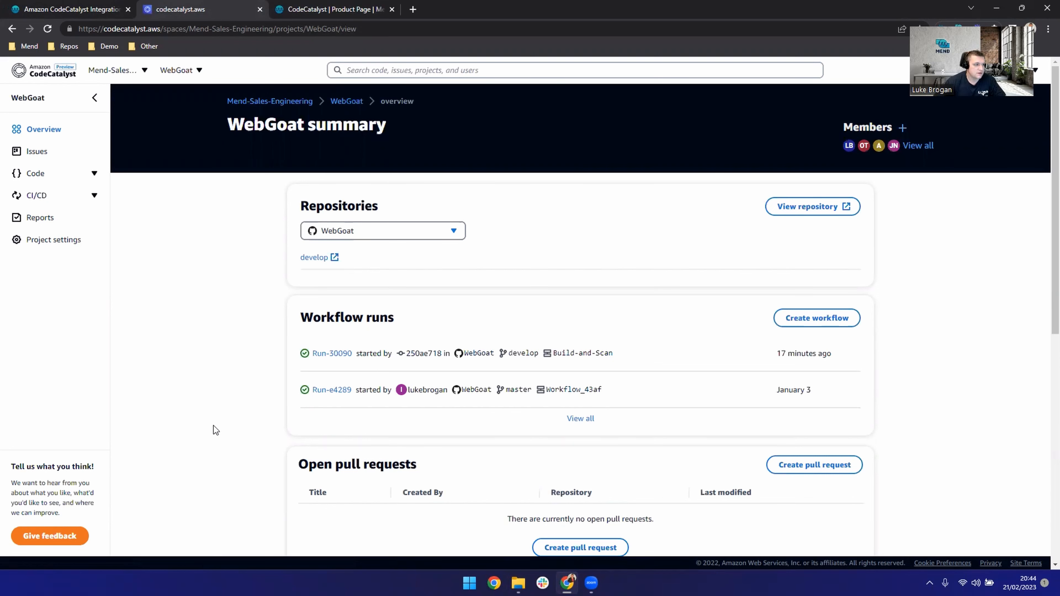
left_click(83, 199)
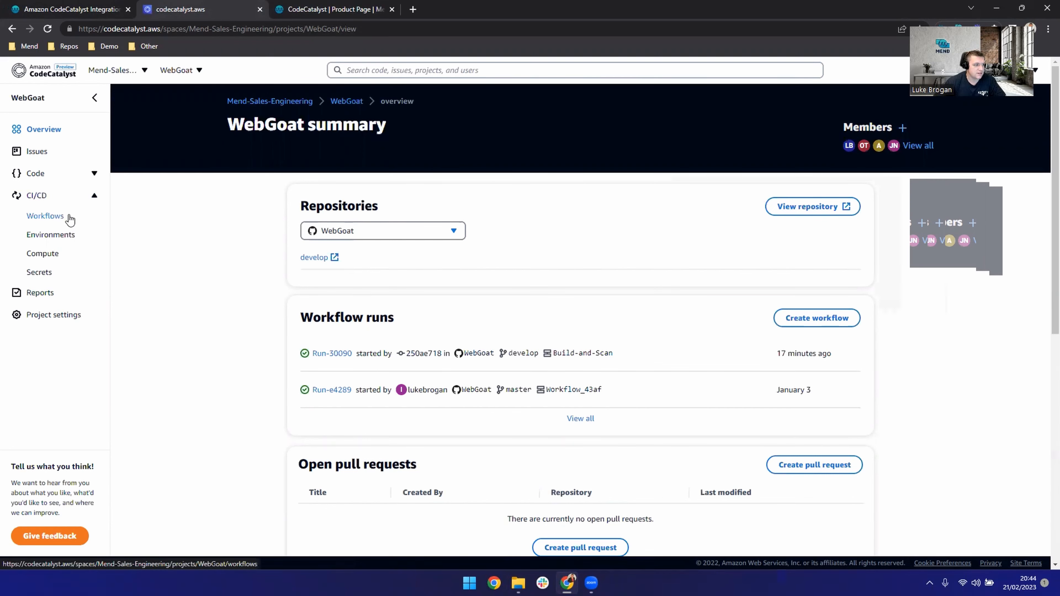
left_click(46, 216)
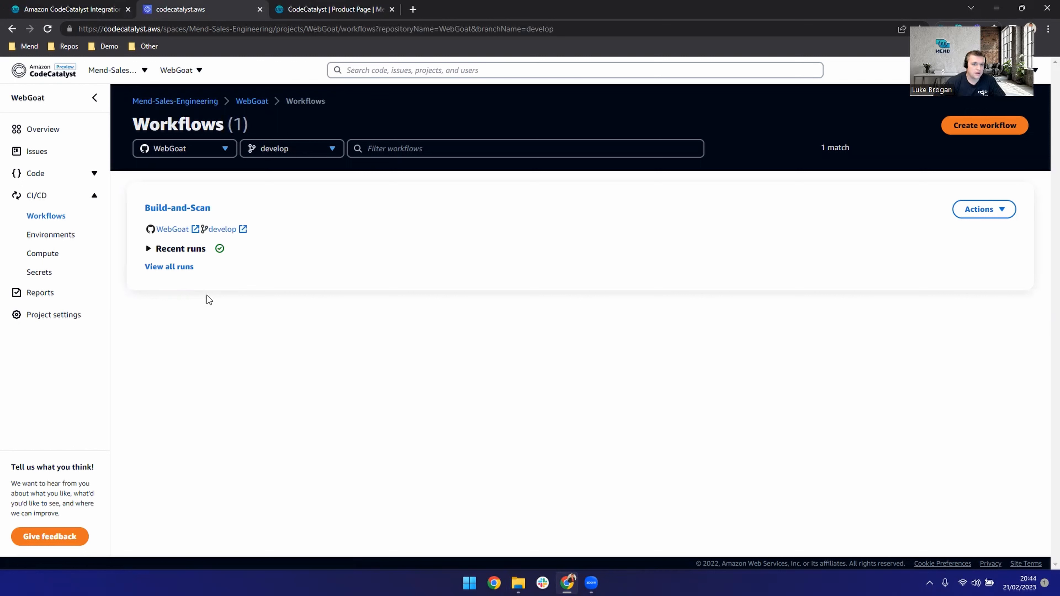
left_click(995, 215)
left_click(973, 248)
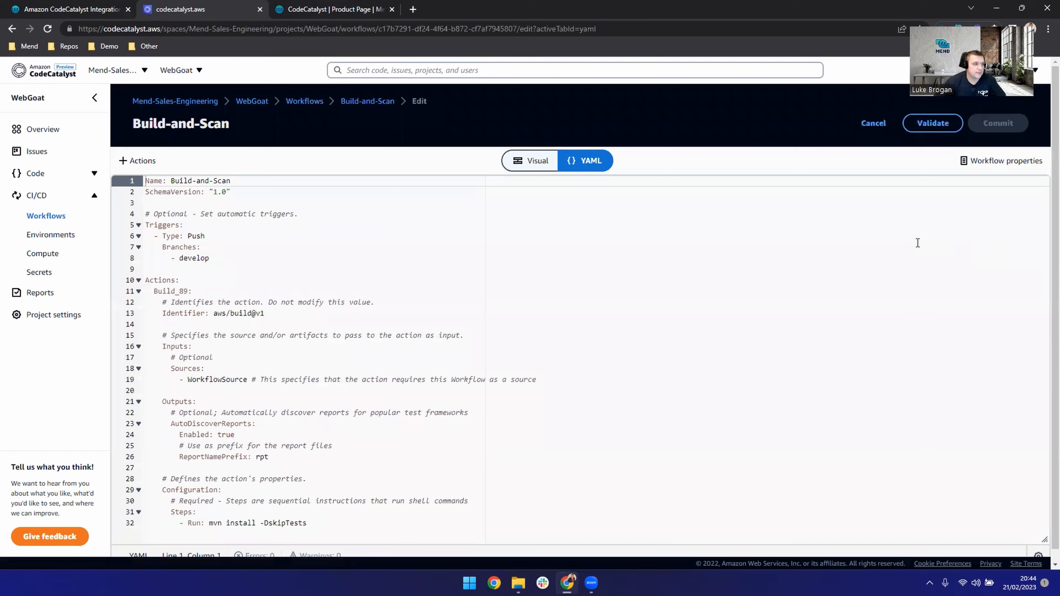
left_click(528, 165)
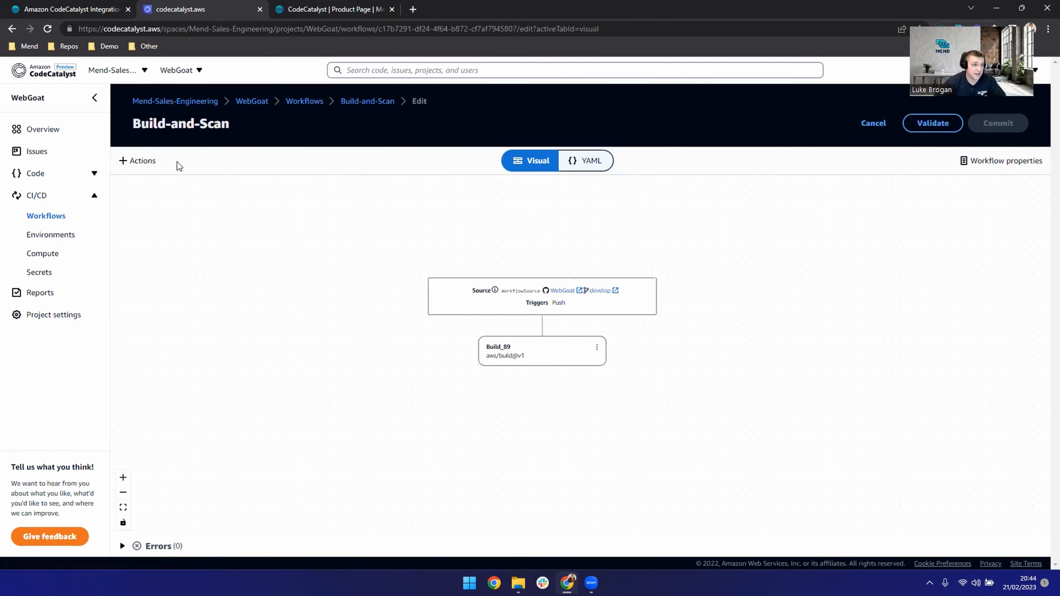
Find the Mend SCA action, add it to the workflow, and choose WorkflowSource as its input source
left_click(142, 163)
left_click(191, 246)
type("mend")
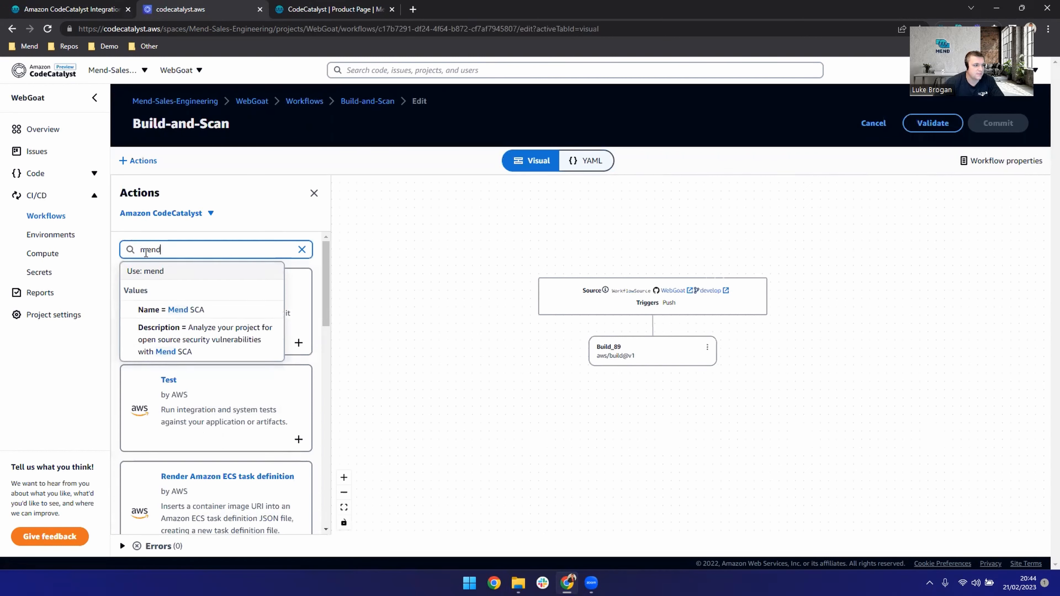
left_click(197, 312)
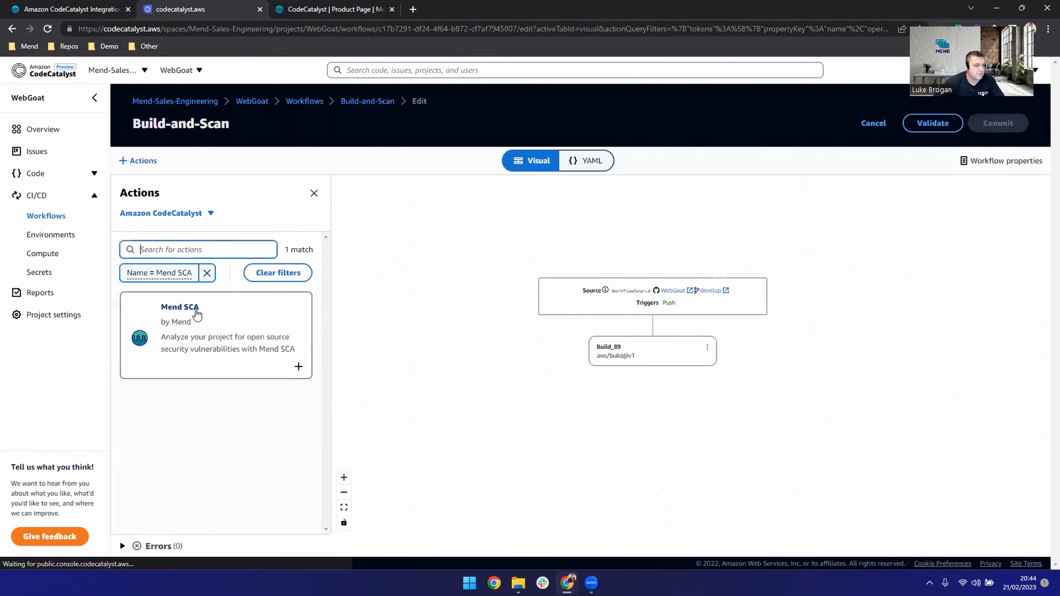
left_click(299, 366)
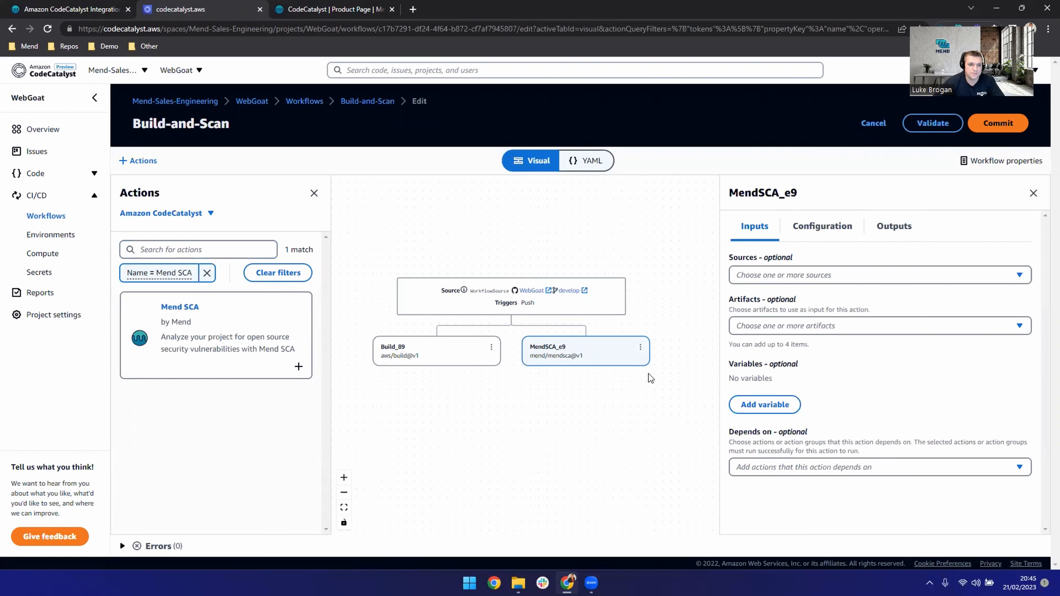
left_click(814, 276)
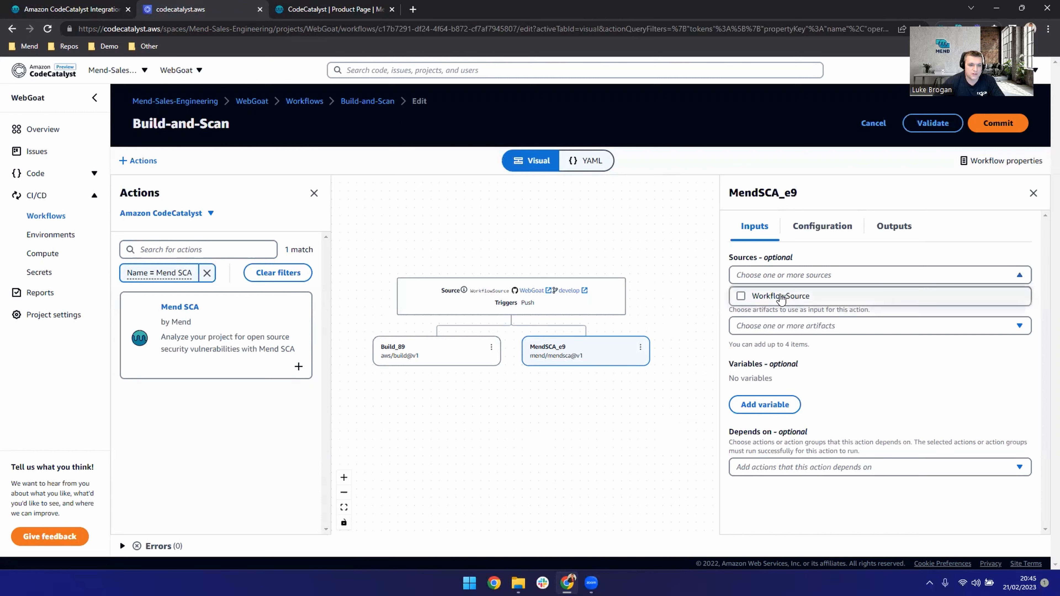
left_click(741, 297)
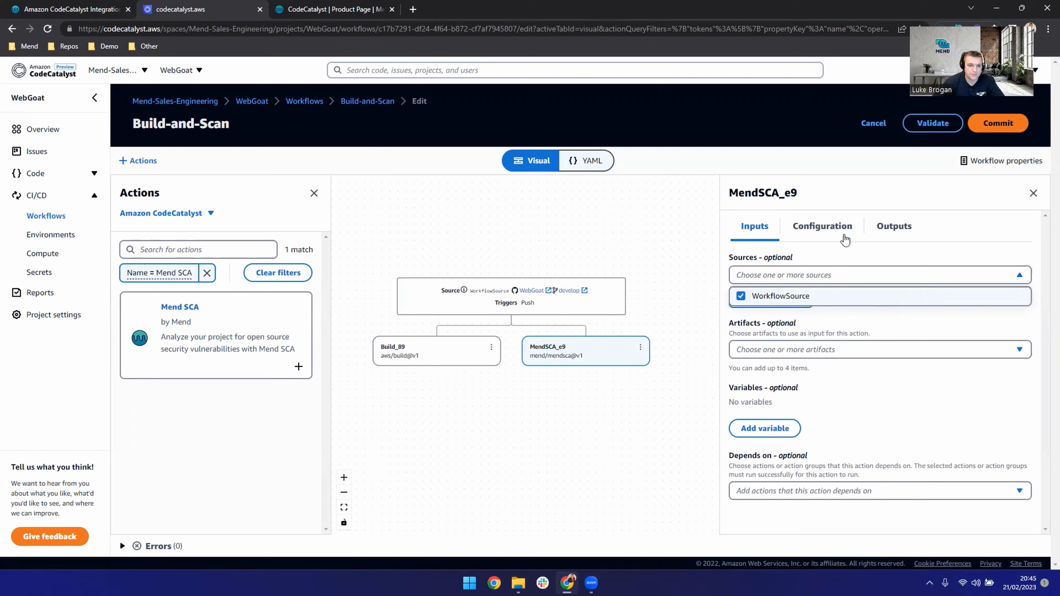
In the Mend SCA action's configuration, set the Mend project name to WebGoat and the product name to CodeCatalyst
left_click(835, 228)
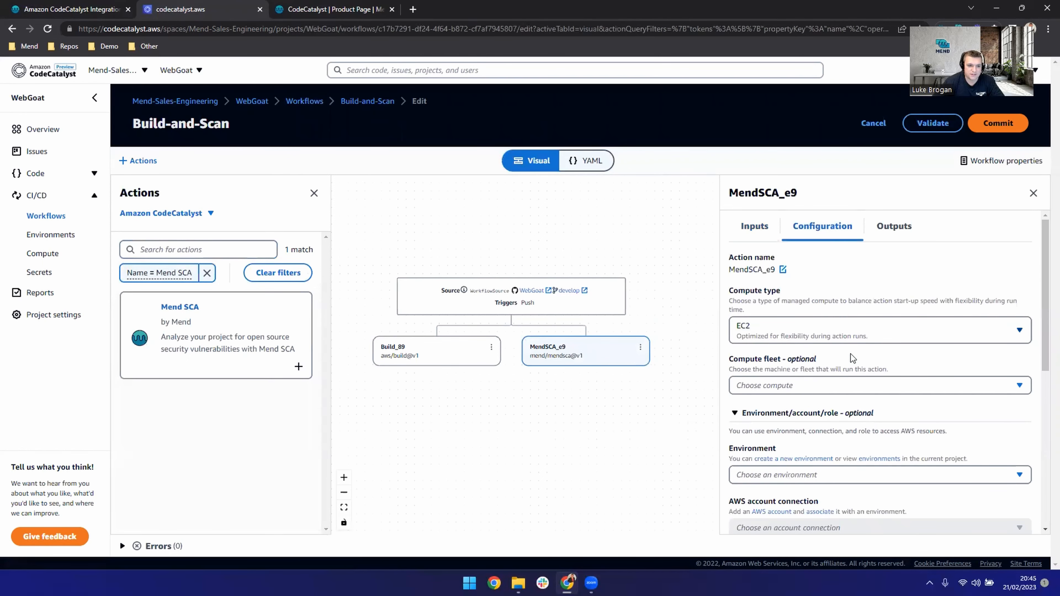
left_click_drag(1044, 287, 1044, 314)
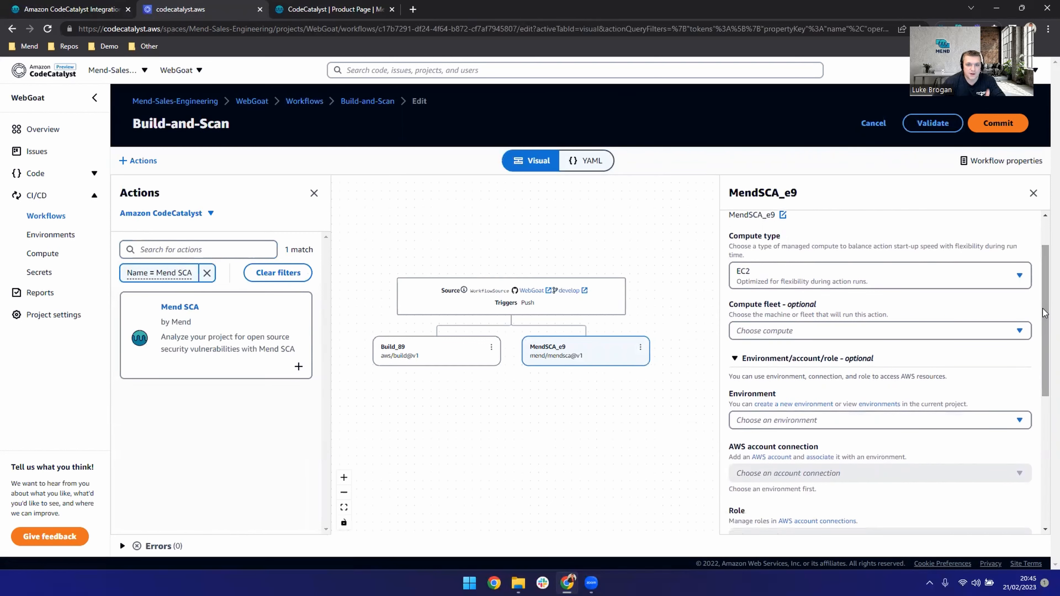
left_click_drag(1044, 311, 1040, 429)
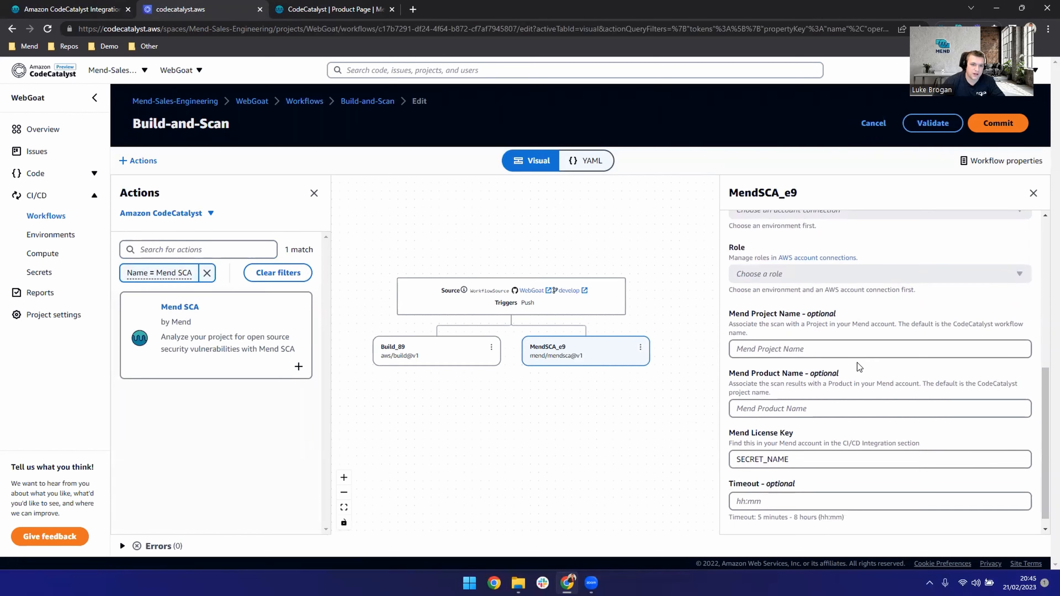
left_click(838, 350)
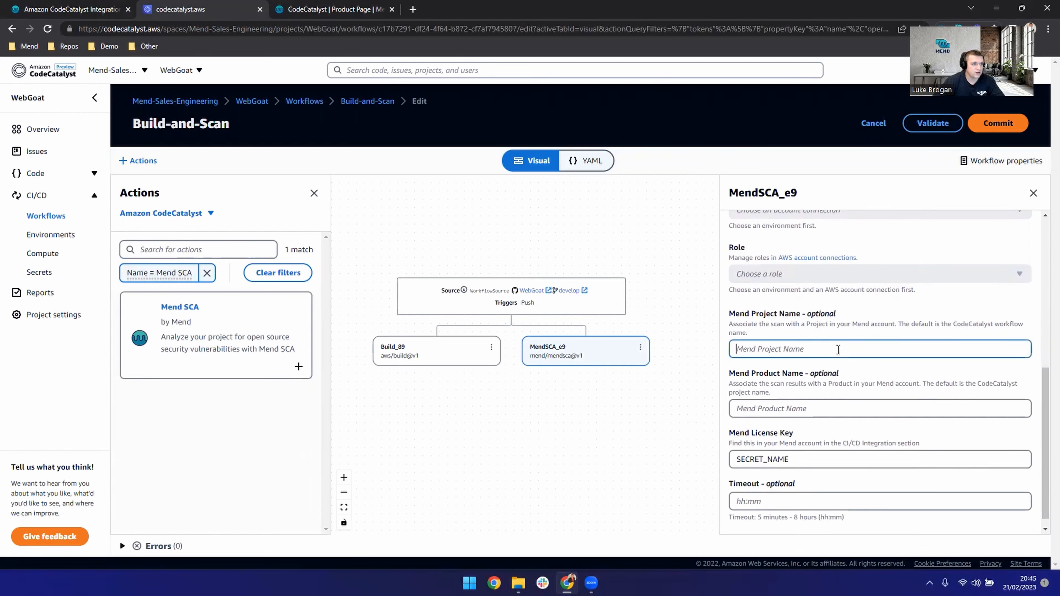
key("Caps_Lock")
type("WebGoat")
left_click(795, 413)
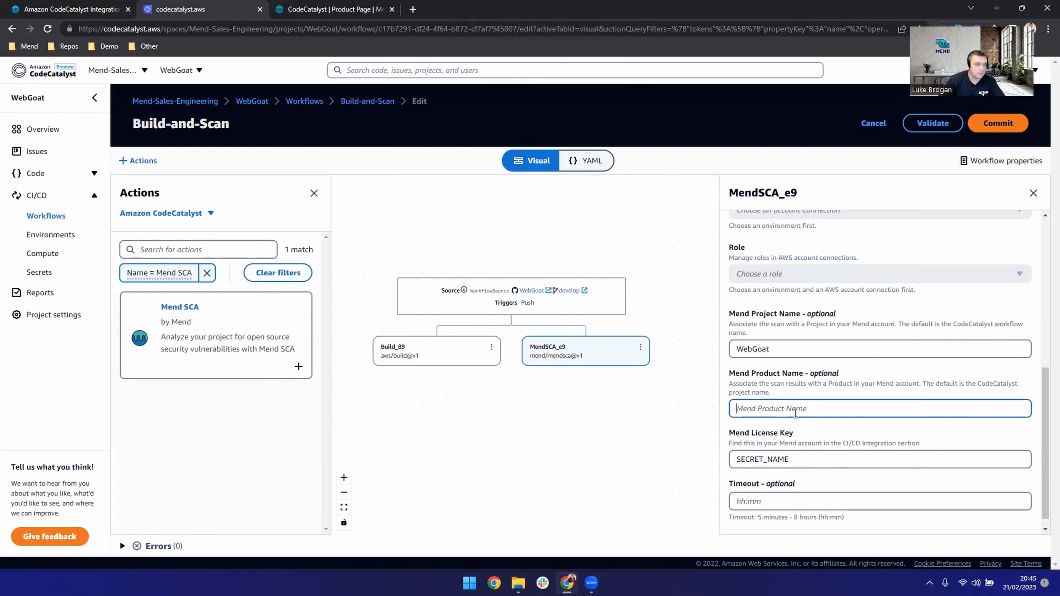
key("Caps_Lock")
type("CodeCata")
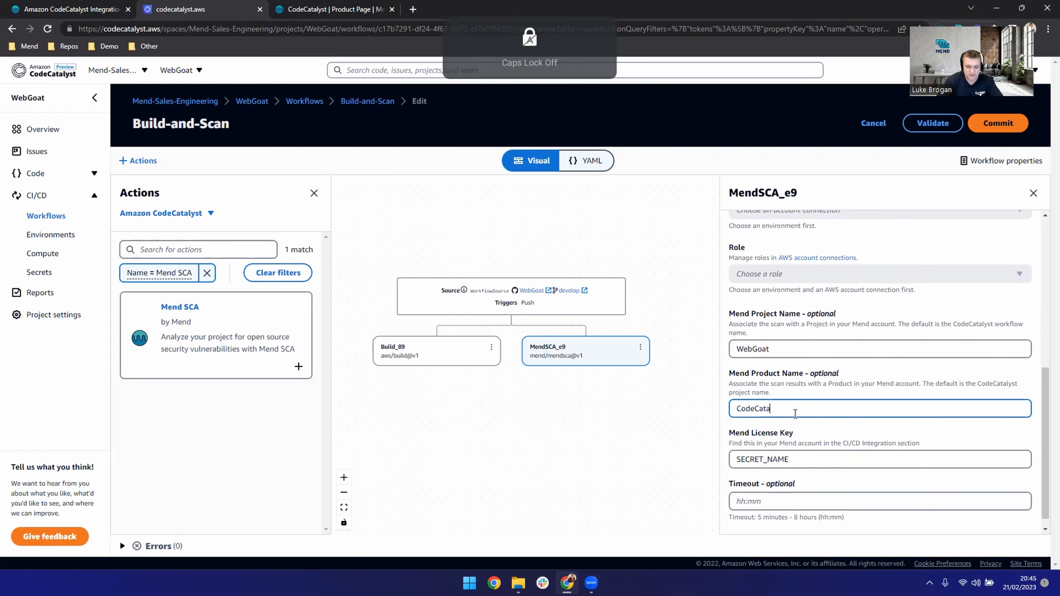
type("lyst")
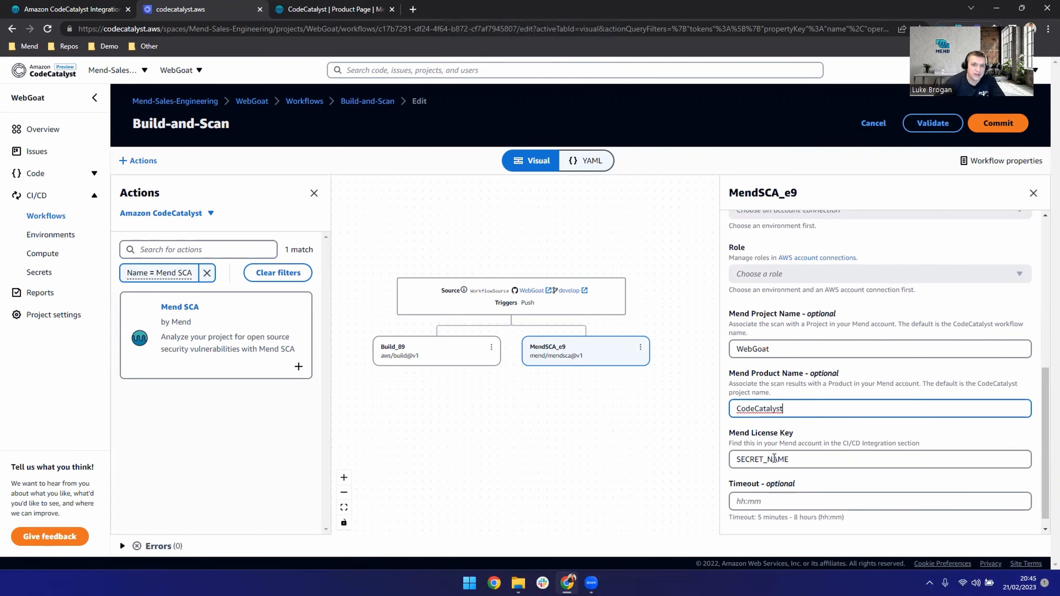
Switch to the Mend web application and generate a CI/CD integration activation key, then copy it
left_click(361, 12)
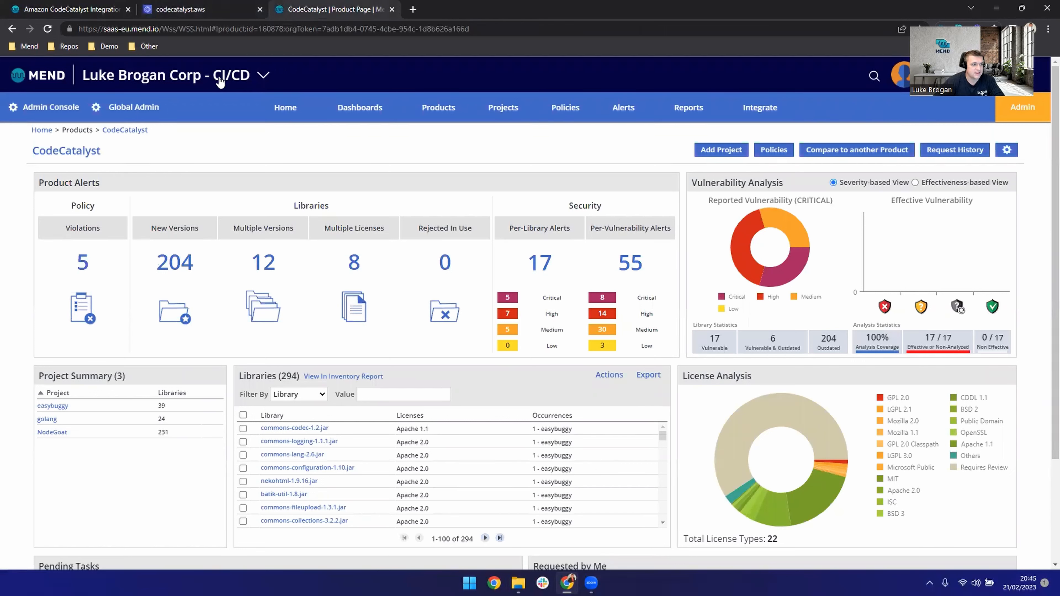
left_click(760, 109)
scroll(483, 311, "down", 3)
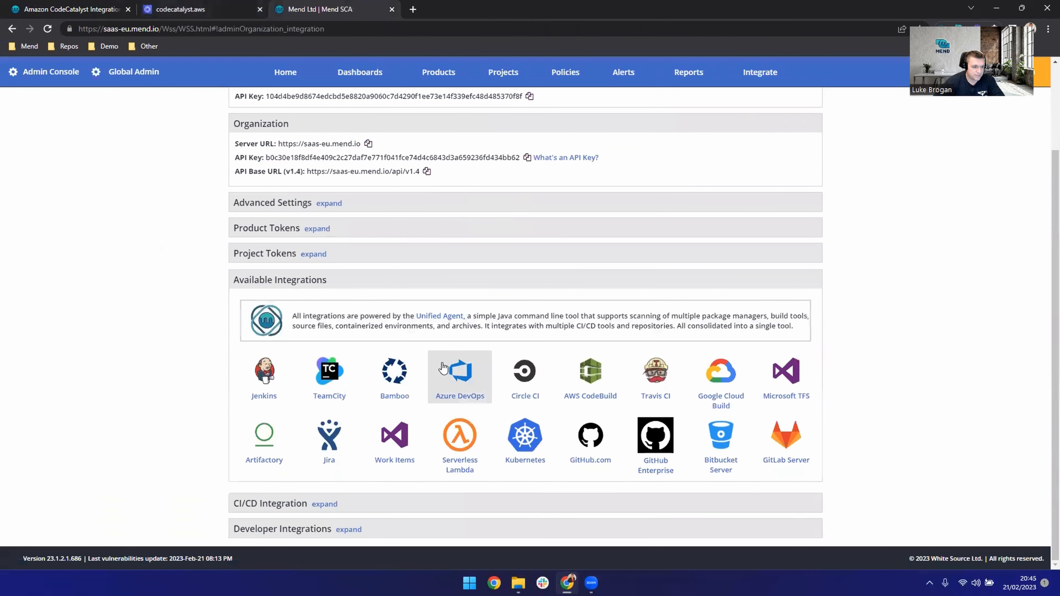
left_click(329, 504)
scroll(334, 506, "down", 1)
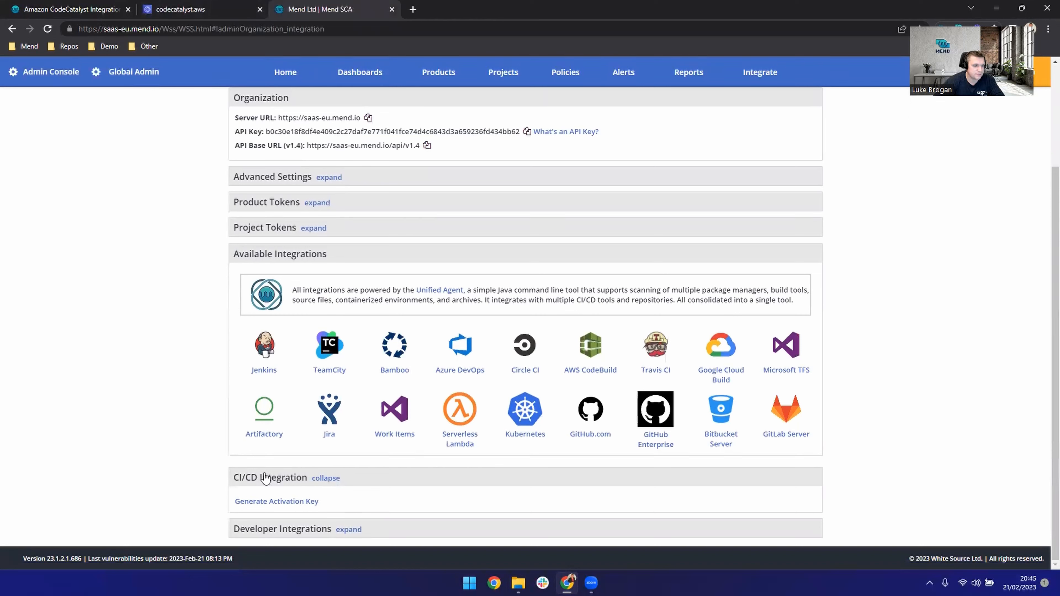
left_click(277, 501)
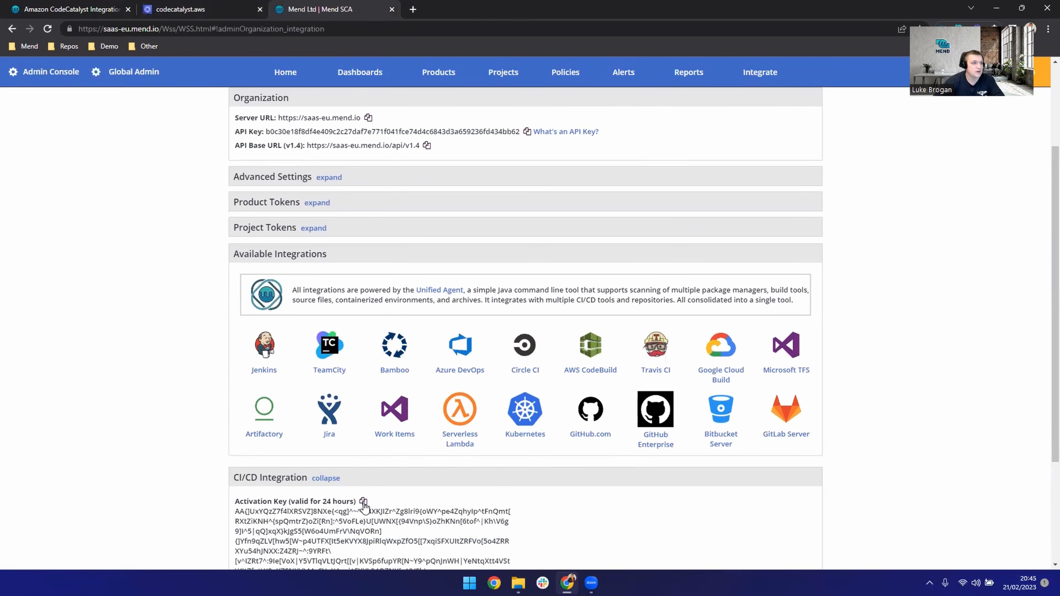
Back in CodeCatalyst, replace the Mend License Key placeholder with the copied activation key
left_click(202, 9)
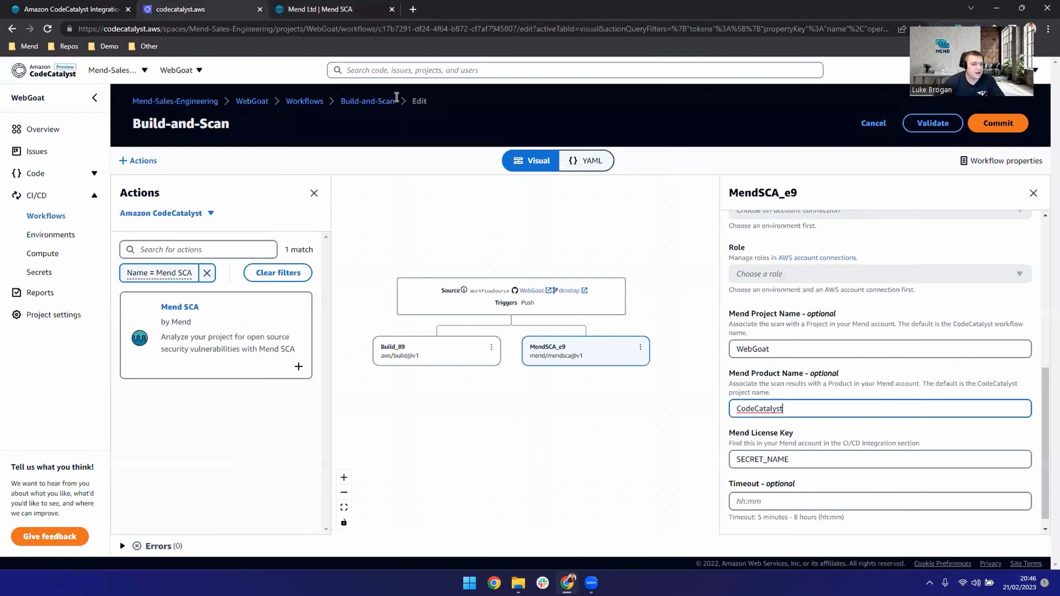
double_click(804, 459)
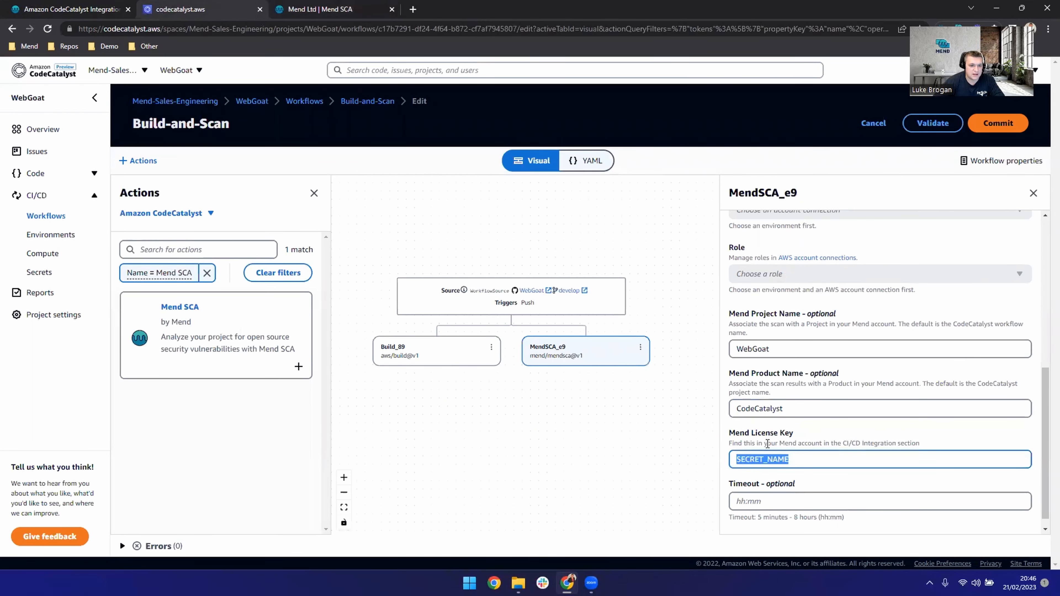
key("ctrl+v")
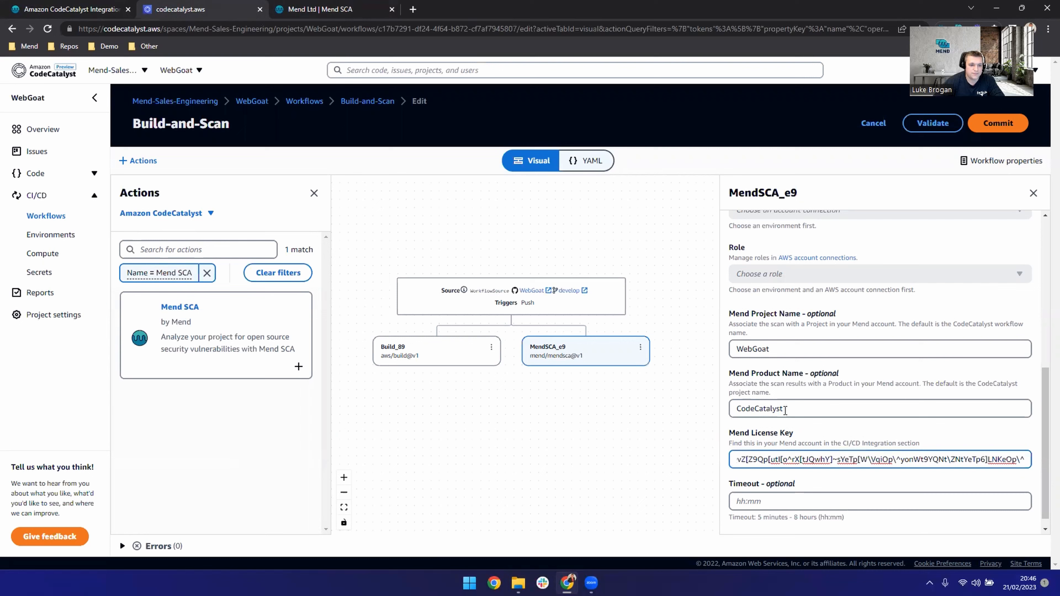
Commit the updated Build-and-Scan workflow to the WebGoat develop branch with the default commit message
scroll(785, 411, "down", 1)
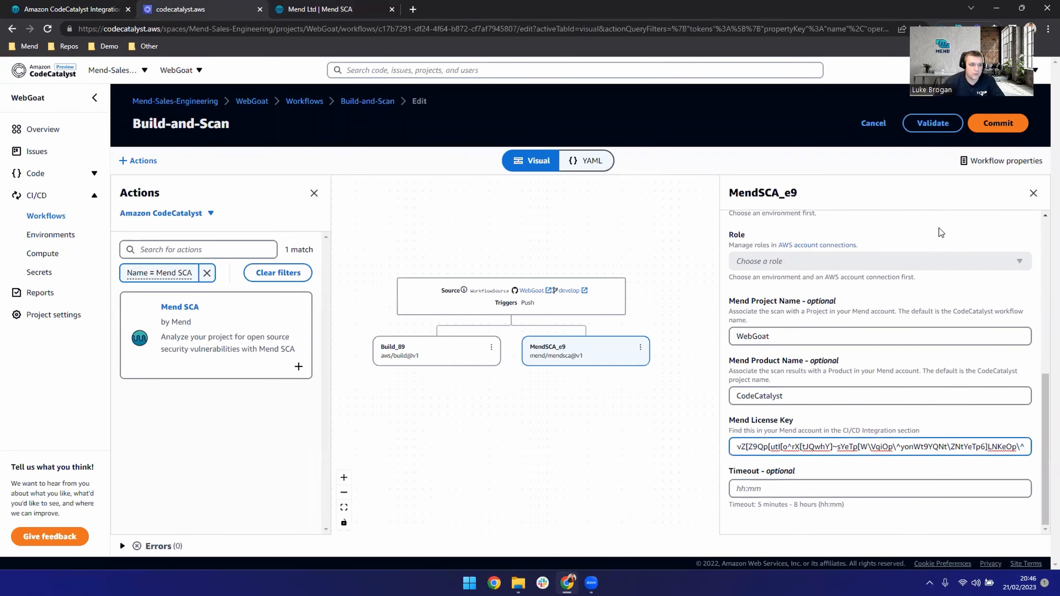
left_click(1009, 131)
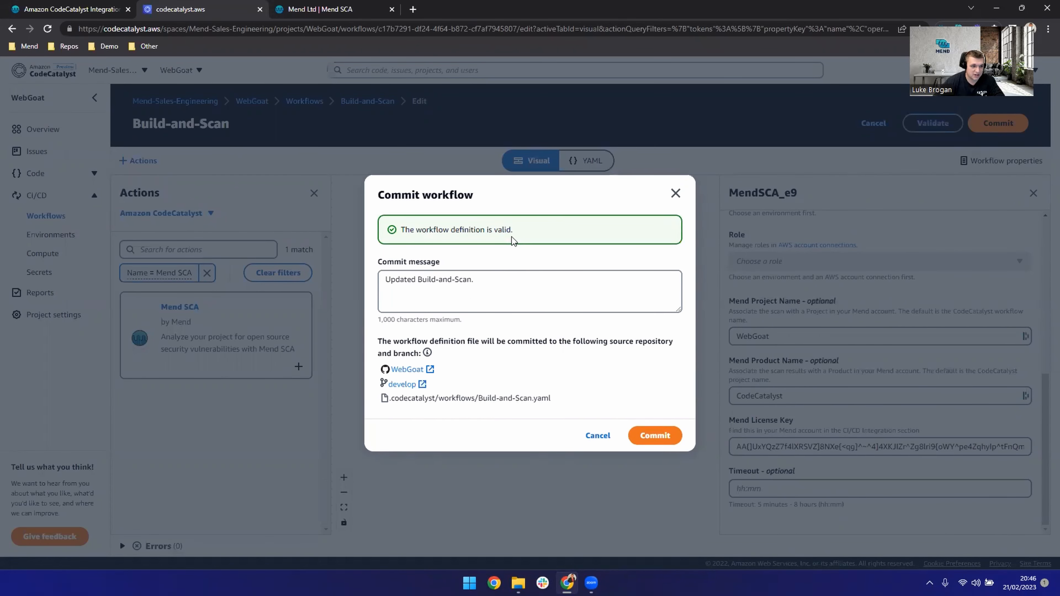
left_click(652, 435)
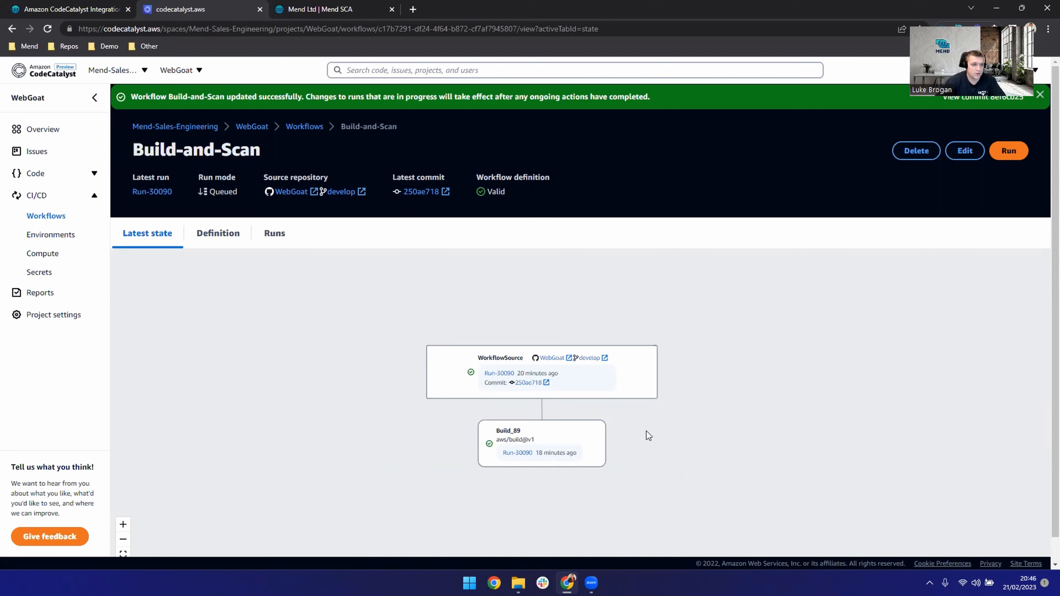
Open the newest Build-and-Scan run from the workflow list and view the logs of its Mend SCA action
left_click(319, 130)
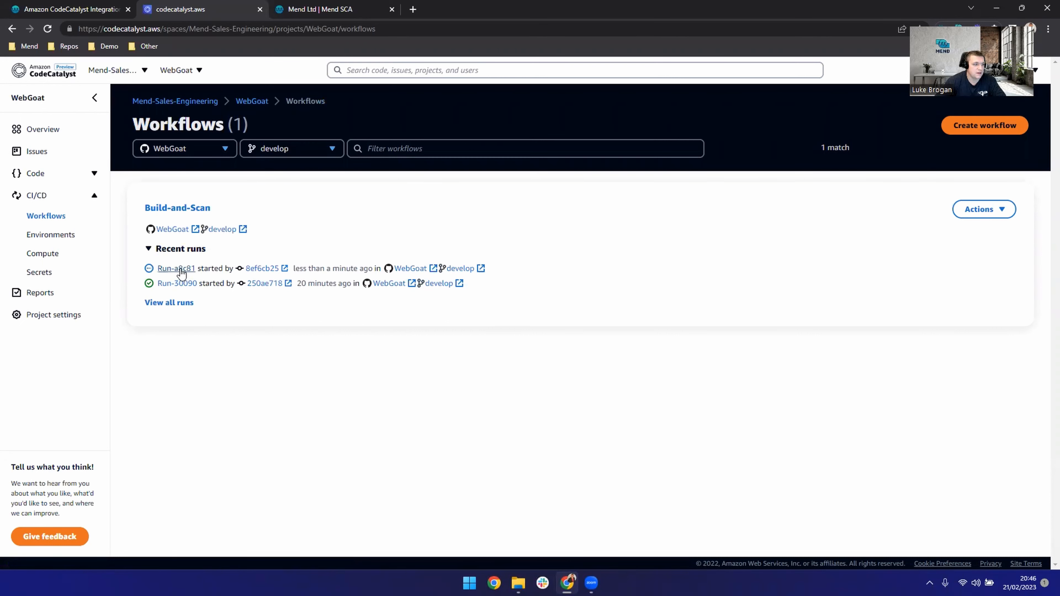
left_click(180, 269)
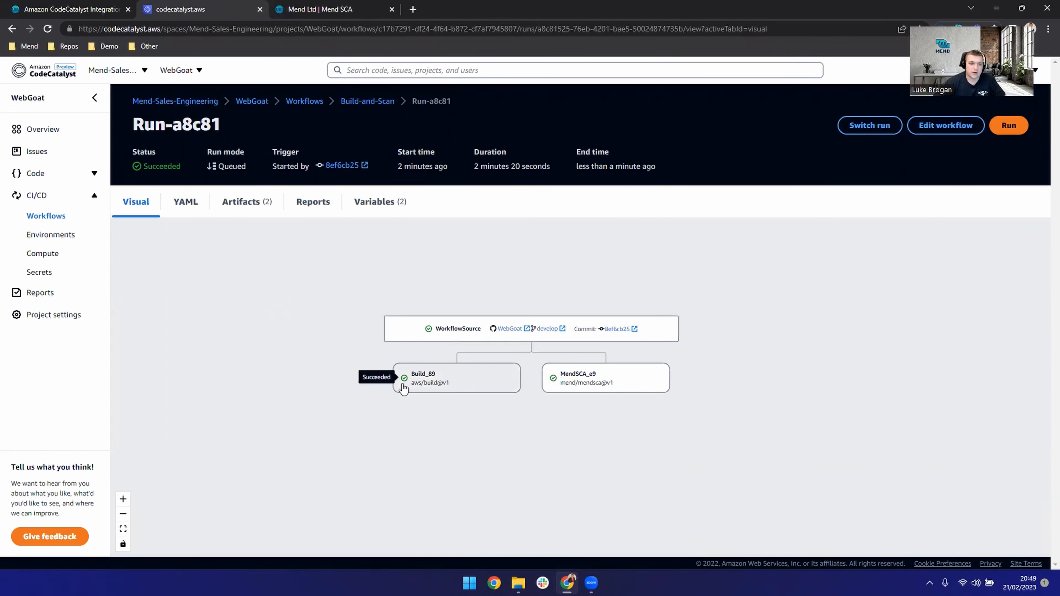
left_click(573, 391)
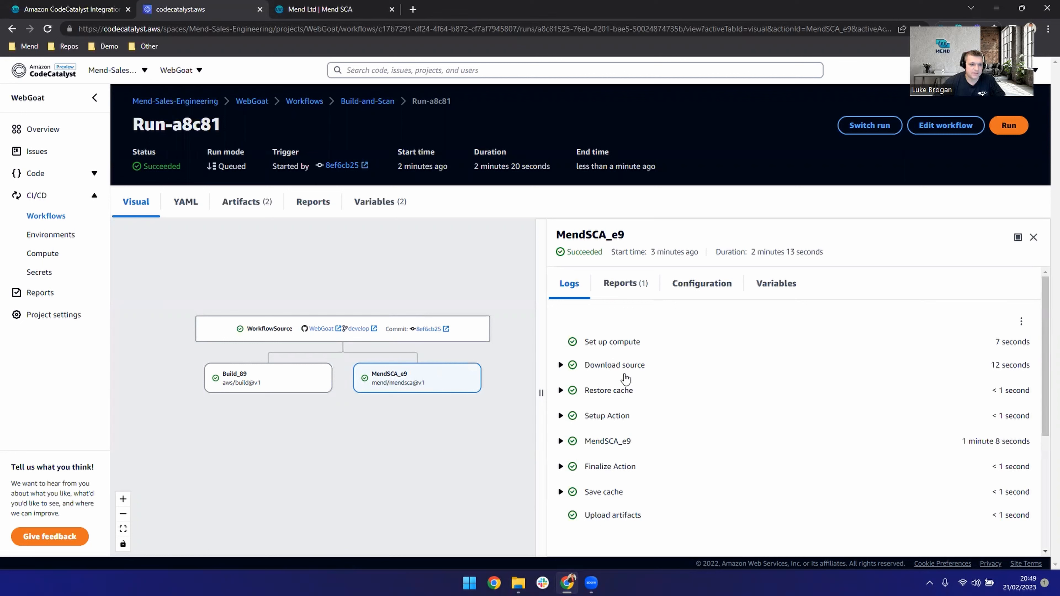
Open the Mend SCA action's vulnerability report and review its run overview and findings list
left_click(626, 285)
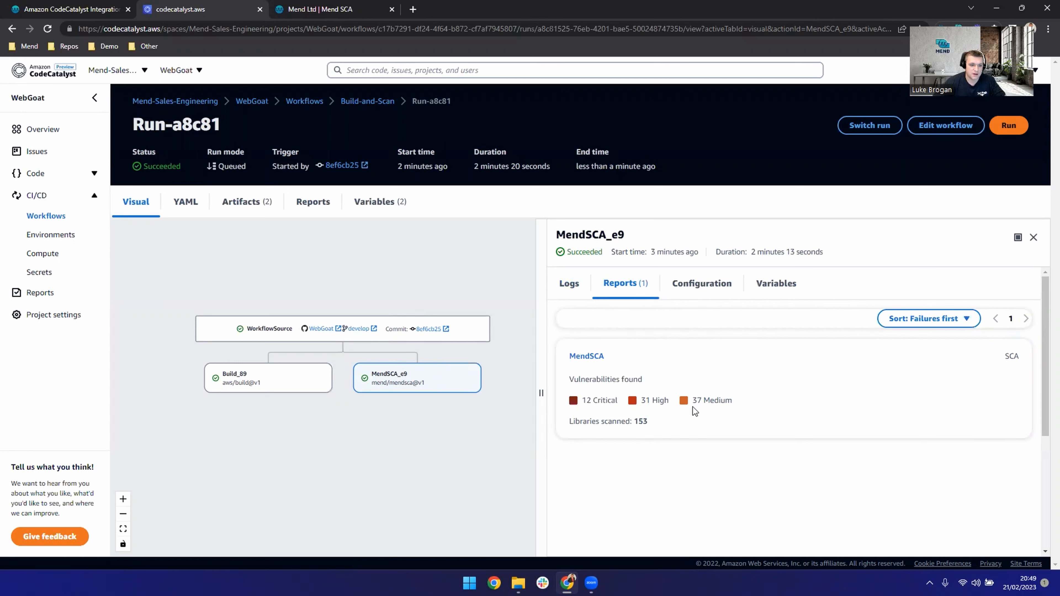
left_click(589, 355)
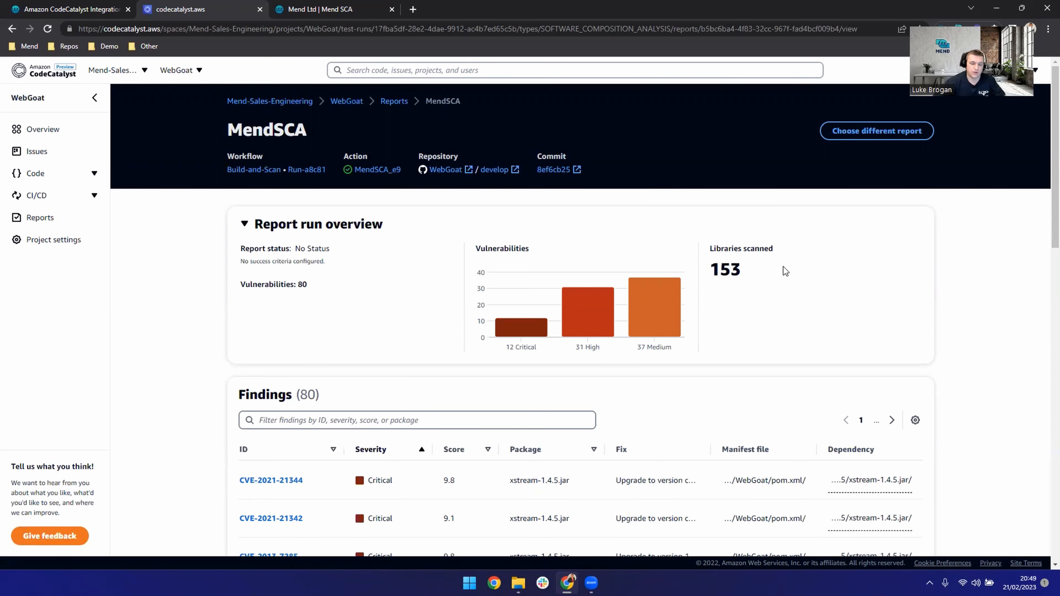
scroll(784, 267, "down", 1)
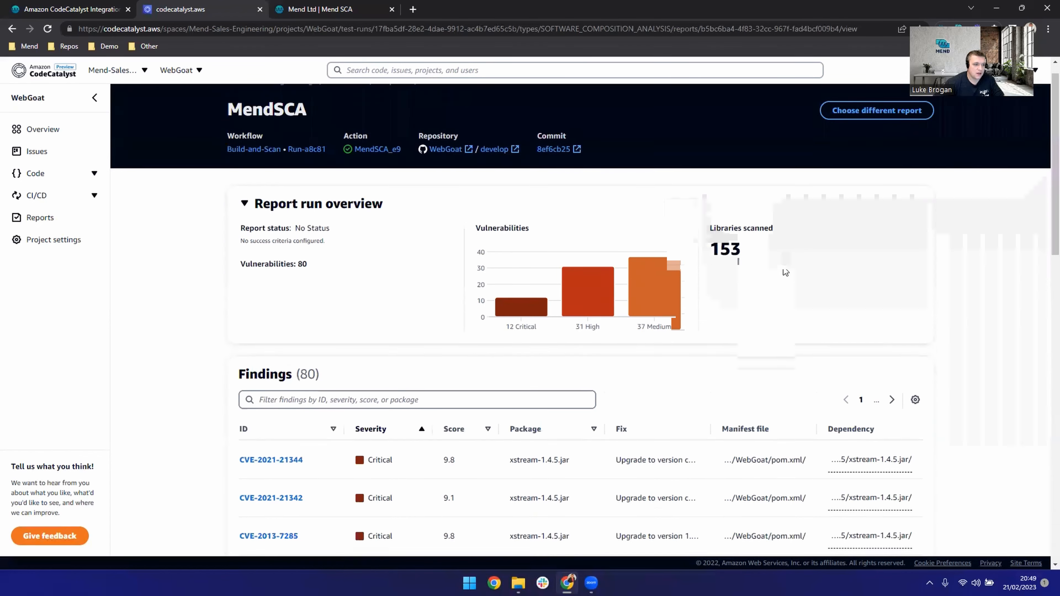
scroll(559, 394, "down", 1)
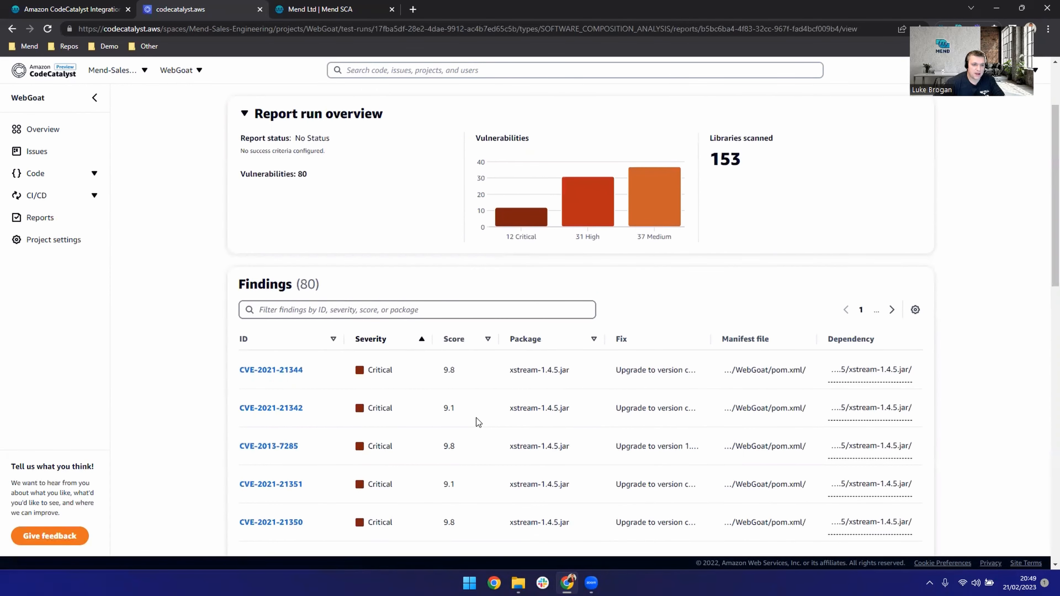
Widen the Fix column of the findings list and view the CVE-2021-21351 detail, closing it when done
scroll(473, 417, "down", 2)
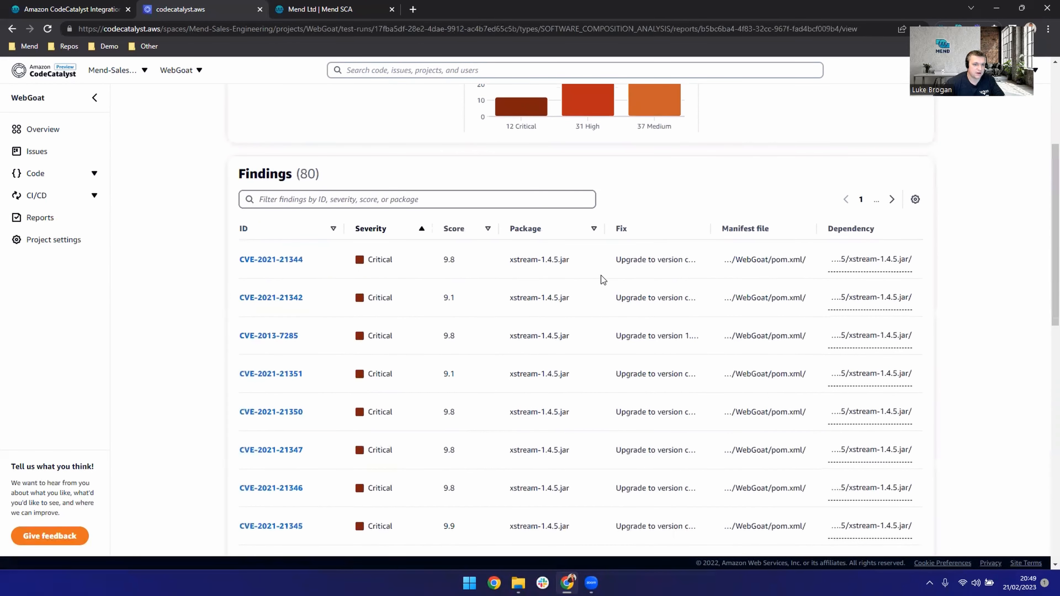
left_click_drag(711, 233, 773, 232)
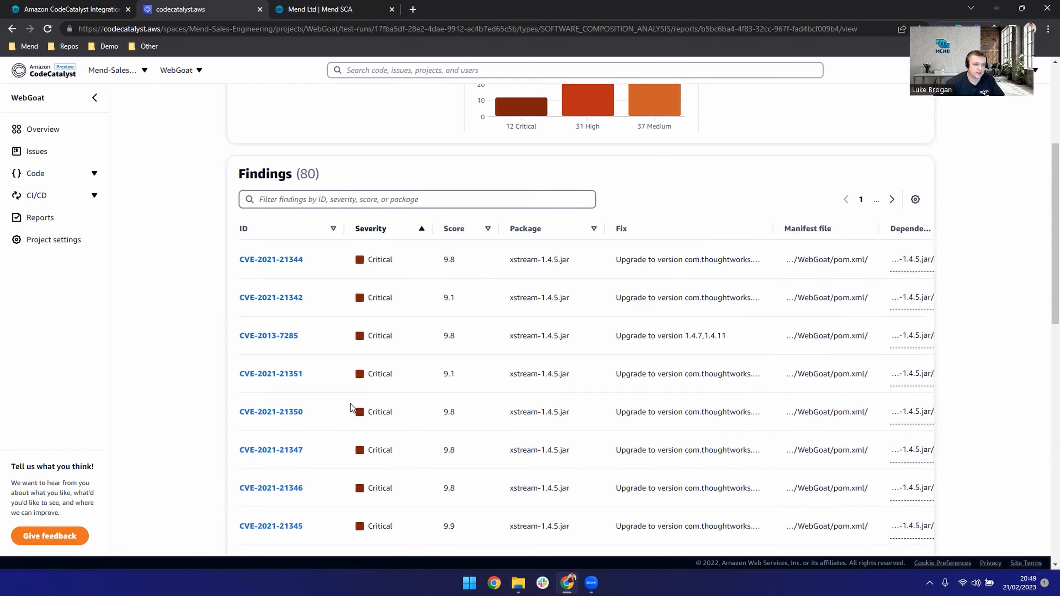
left_click(287, 374)
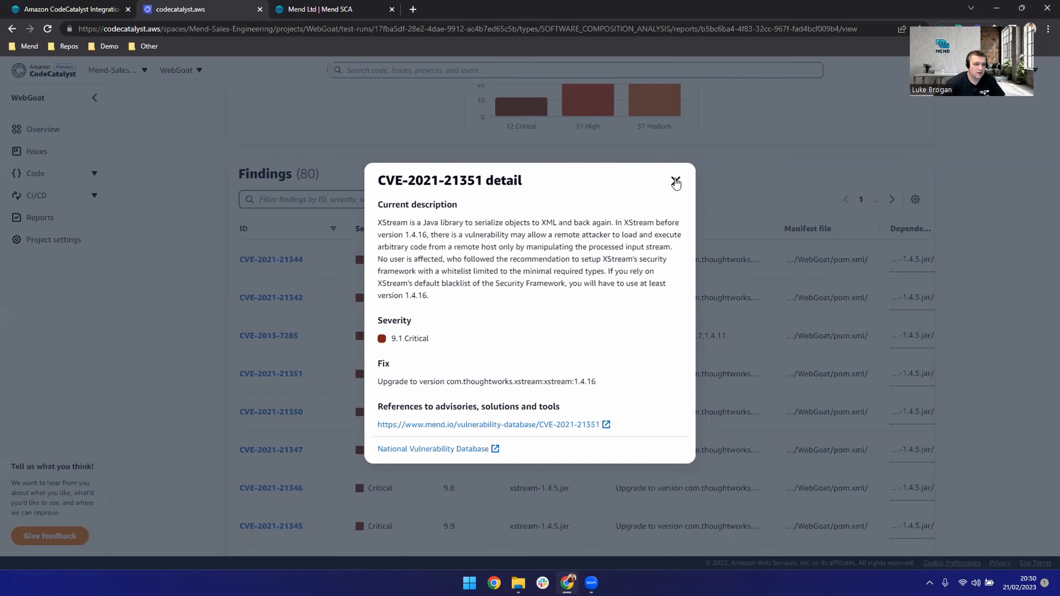
left_click(676, 182)
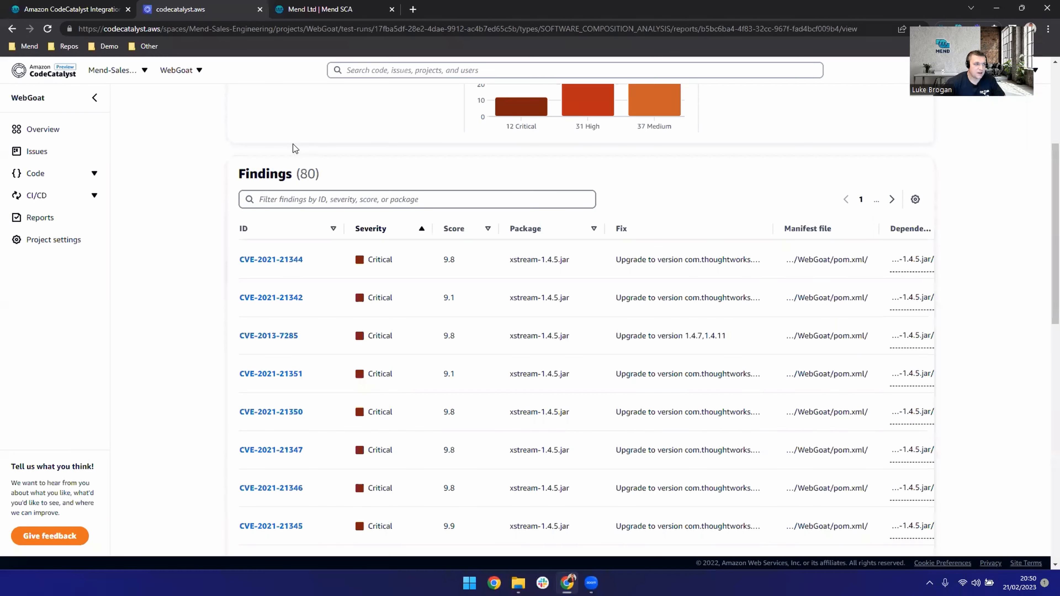
Switch to Mend SCA and open the WebGoat project page within the CodeCatalyst product to review its alerts and libraries
left_click(318, 12)
left_click(288, 74)
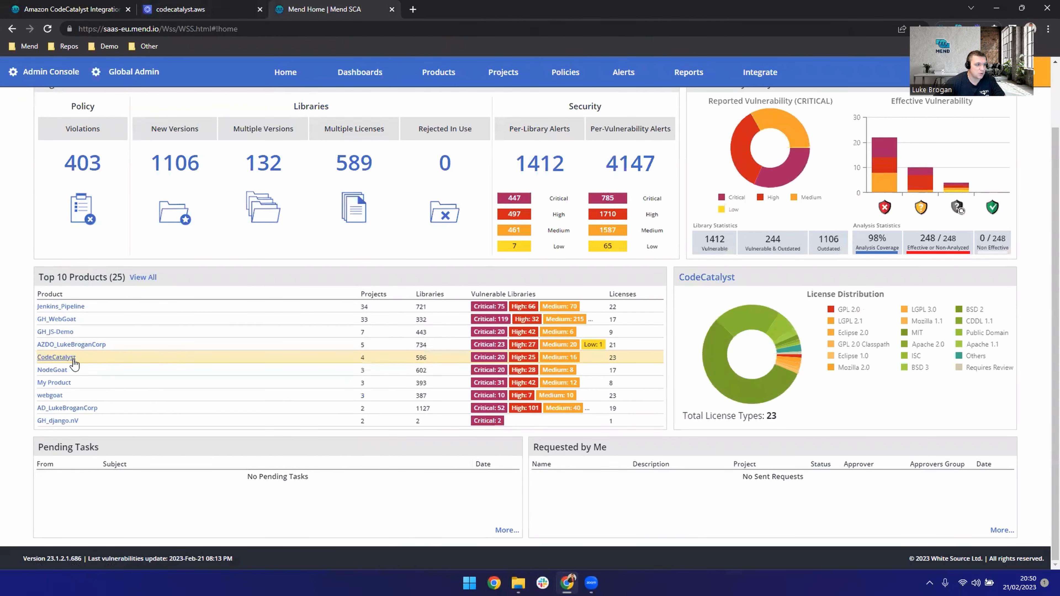
left_click(71, 360)
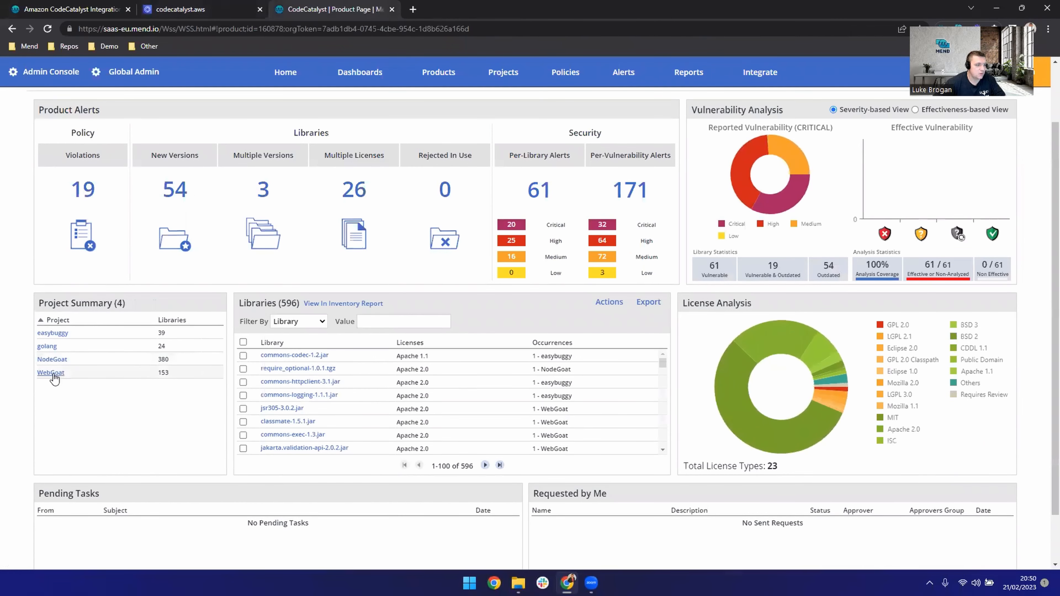
left_click(53, 374)
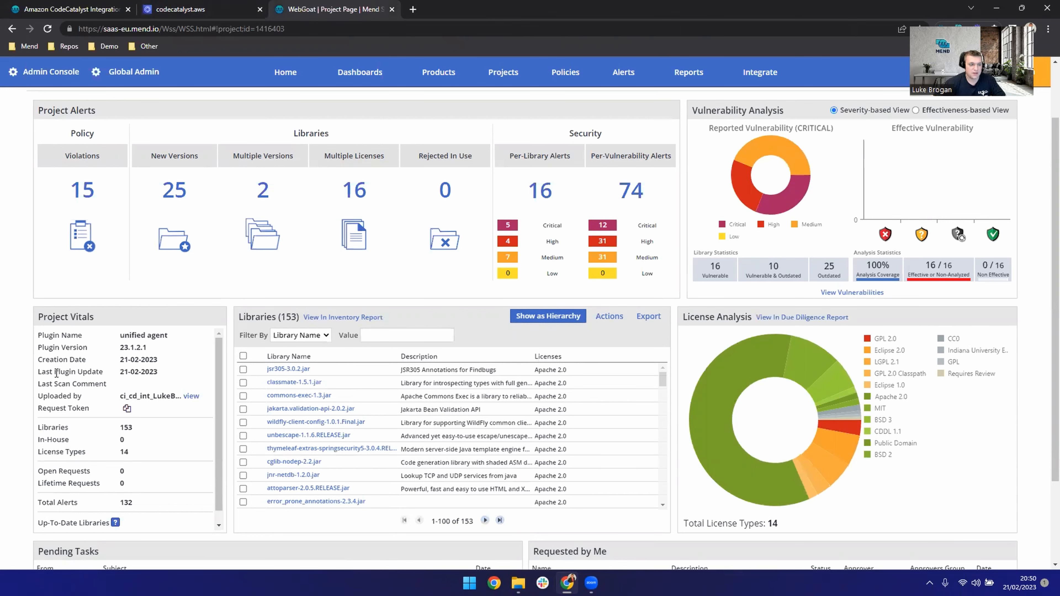
scroll(360, 314, "up", 1)
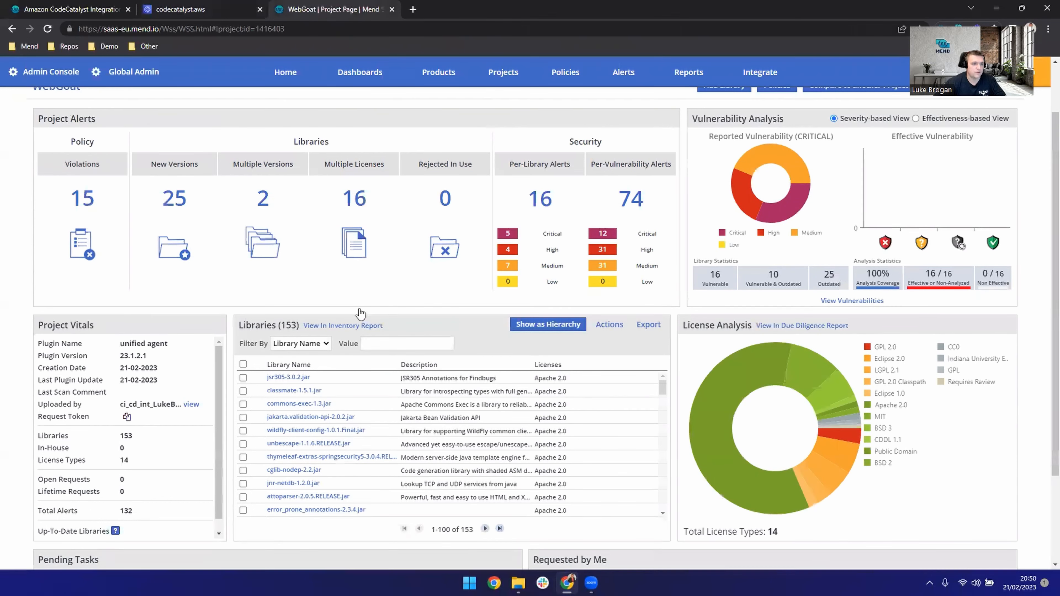
scroll(361, 314, "up", 2)
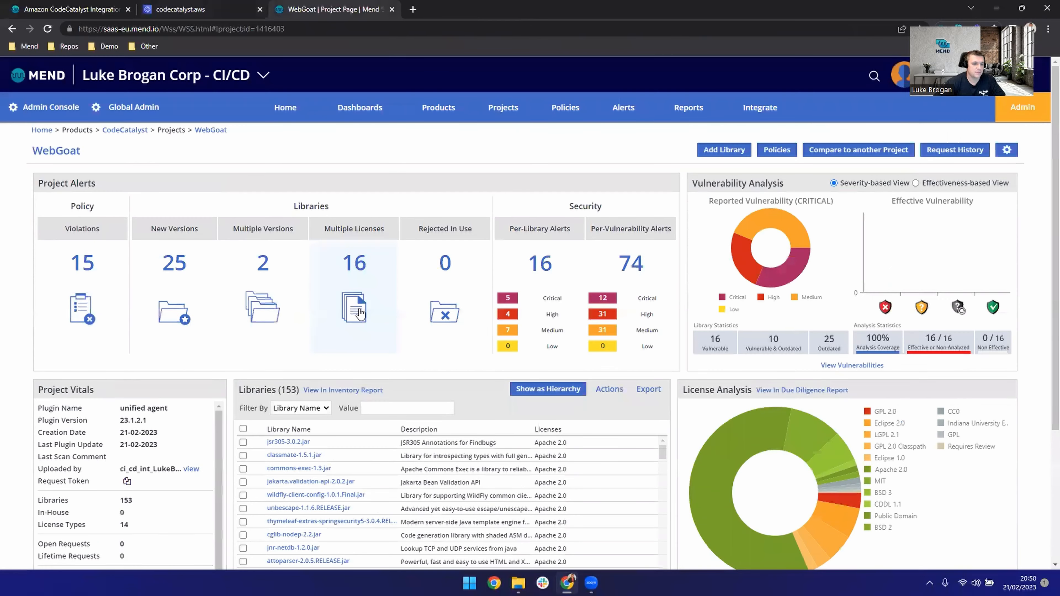